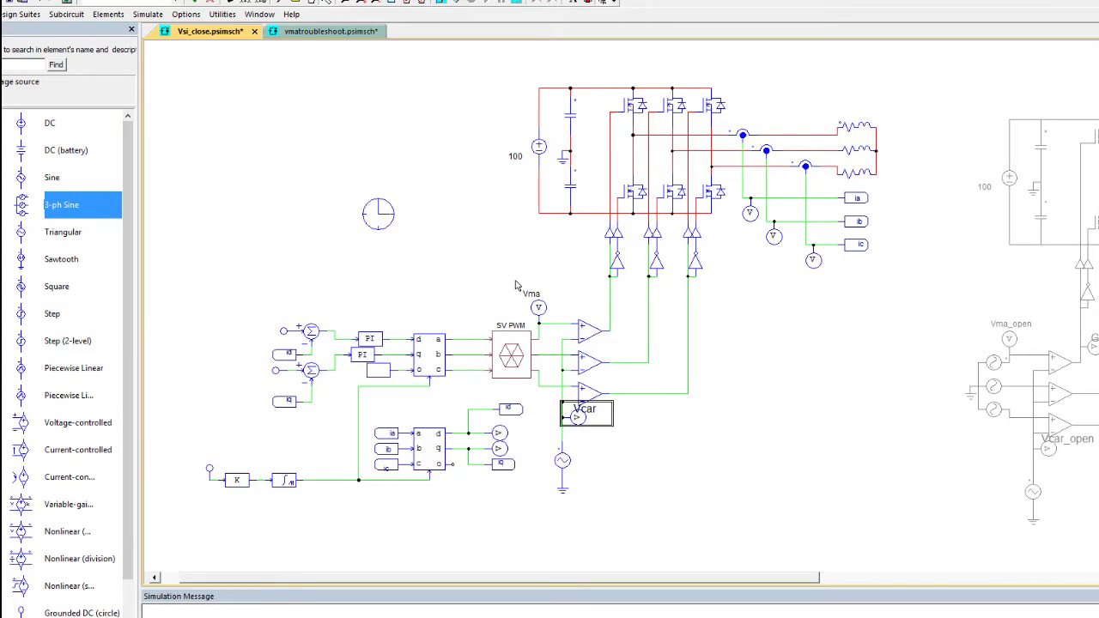
Step: Check the Vcar probe on the Vsi_close schematic and run the closed-loop simulation
click(558, 327)
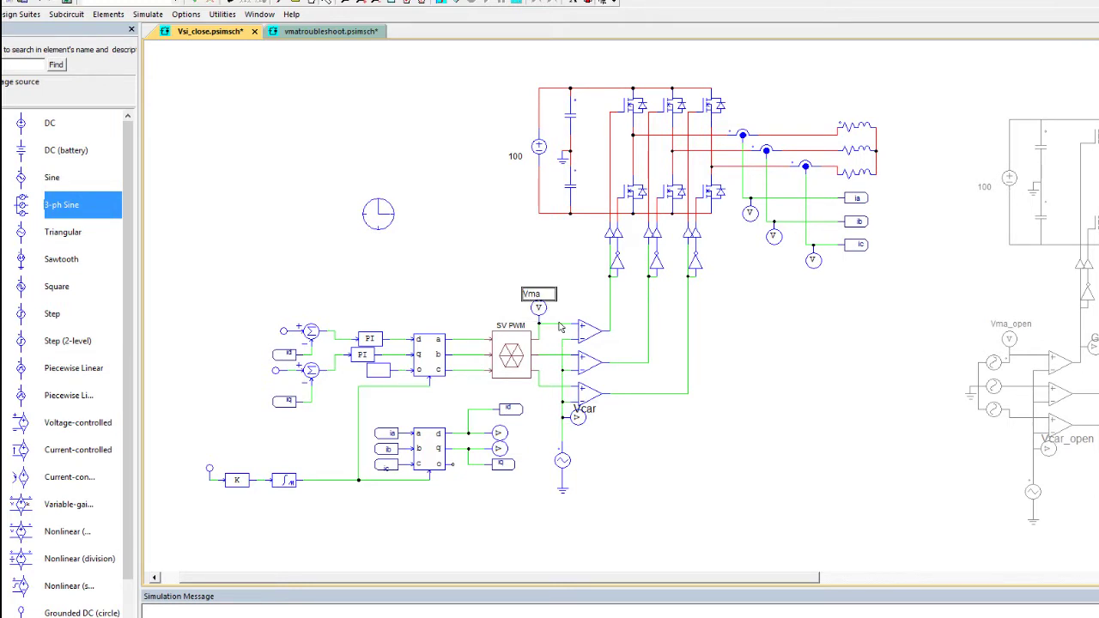
click(578, 424)
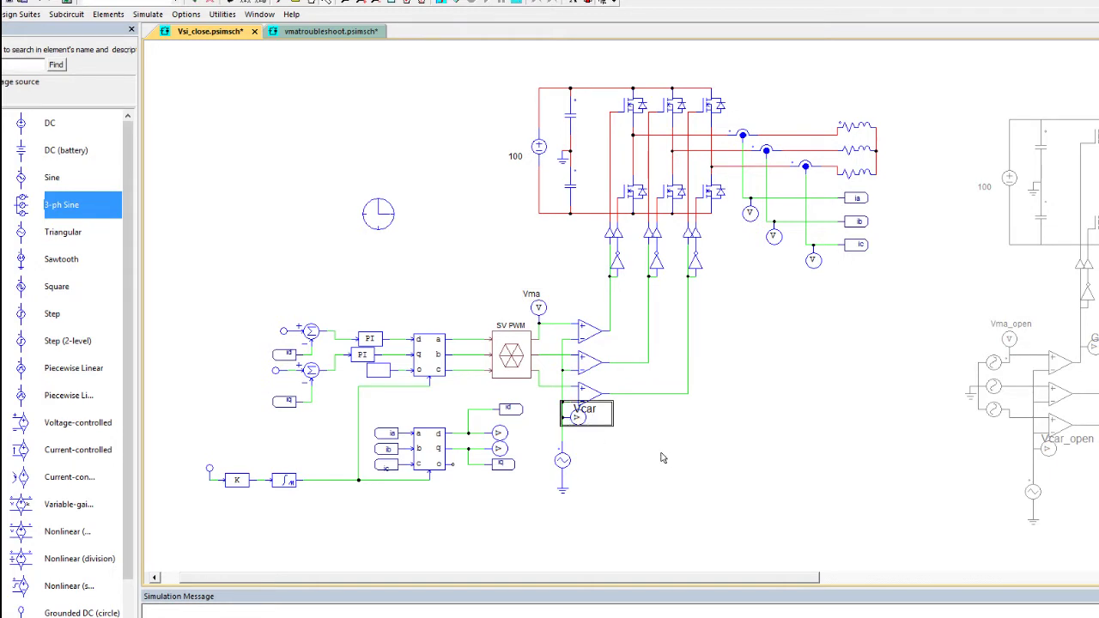
click(498, 273)
click(439, 4)
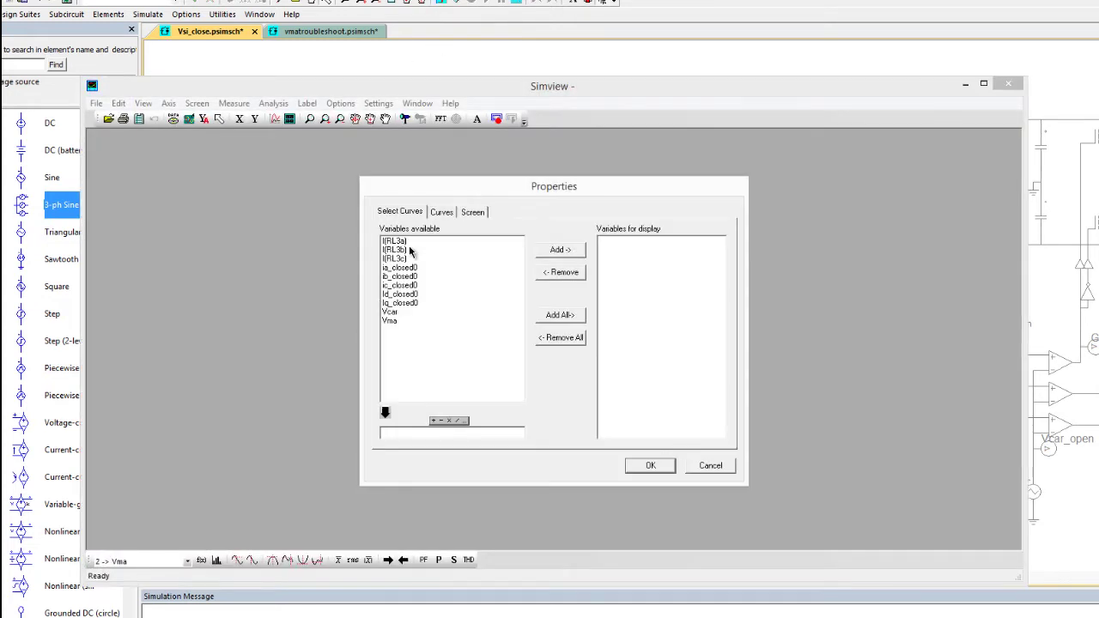
Step: Plot the three load currents I(RL3a), I(RL3b) and I(RL3c) in SIMVIEW
click(409, 250)
click(406, 240)
shift+click(386, 251)
shift+click(395, 259)
click(570, 254)
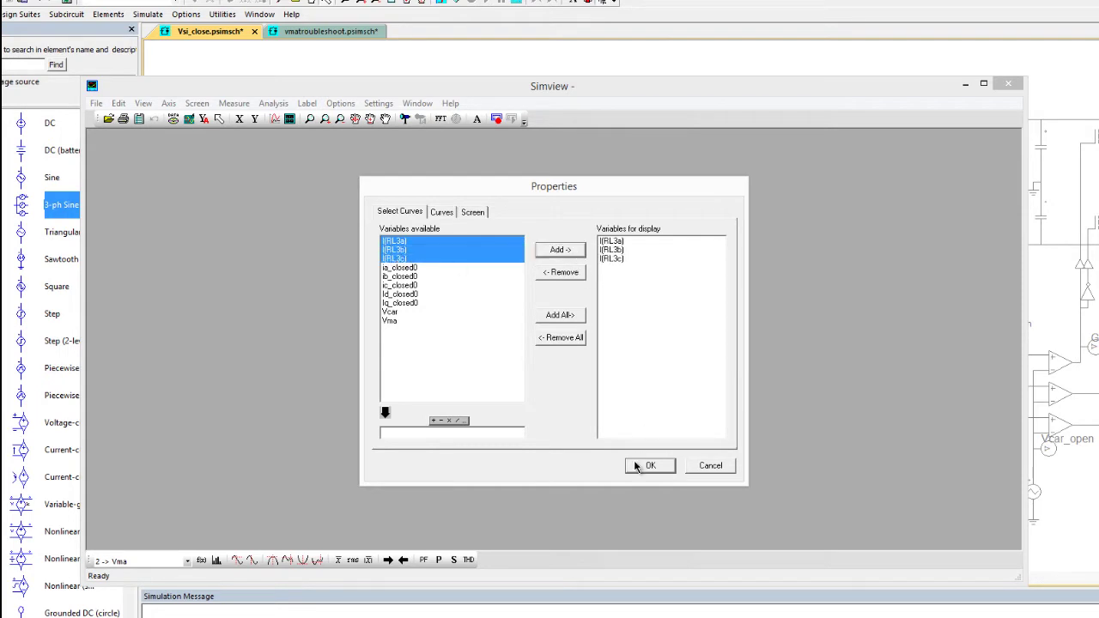
click(650, 466)
Step: Add a second plot panel comparing Vcar with Vma
click(290, 119)
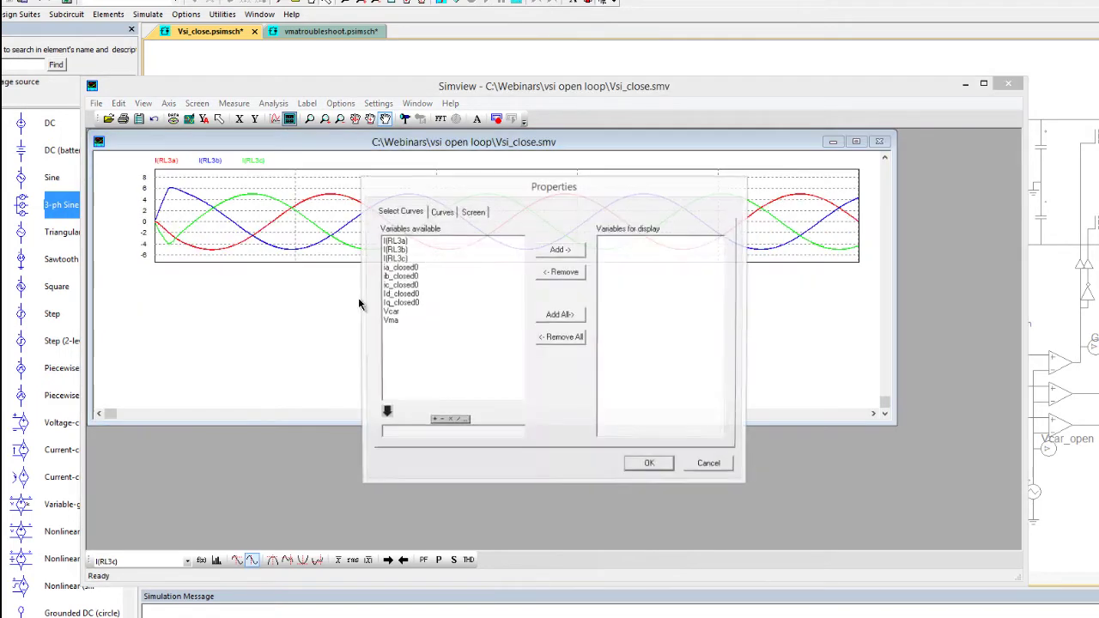
click(391, 312)
shift+click(395, 320)
click(560, 249)
click(650, 465)
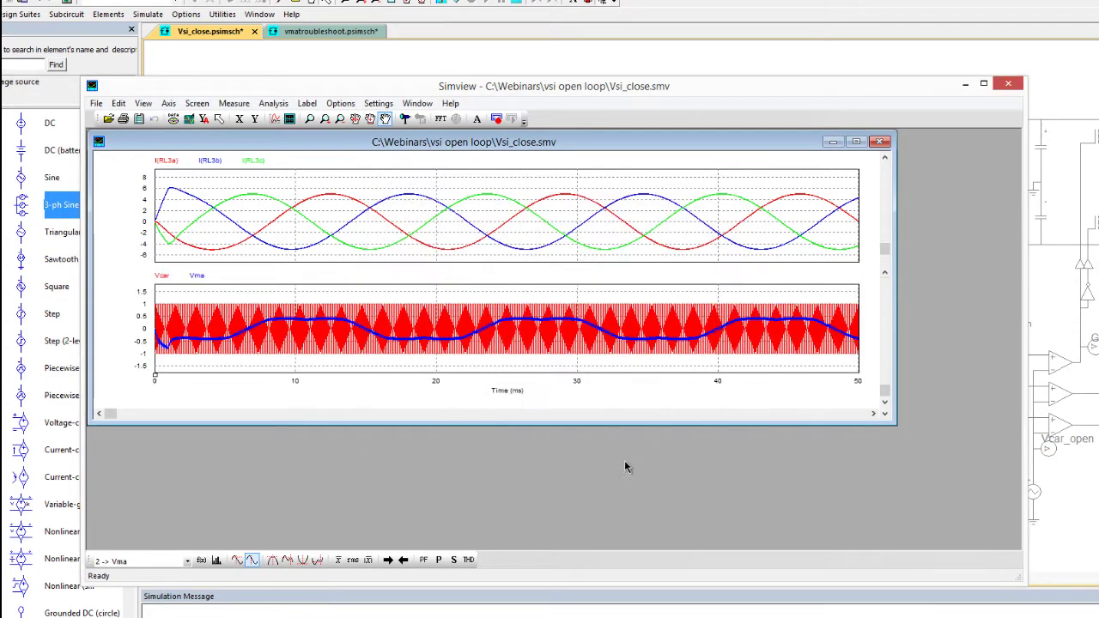
Step: Maximize the plots, zoom into about 7.7–8.45 ms, reset to 0–50 ms, and close SIMVIEW
double_click(559, 144)
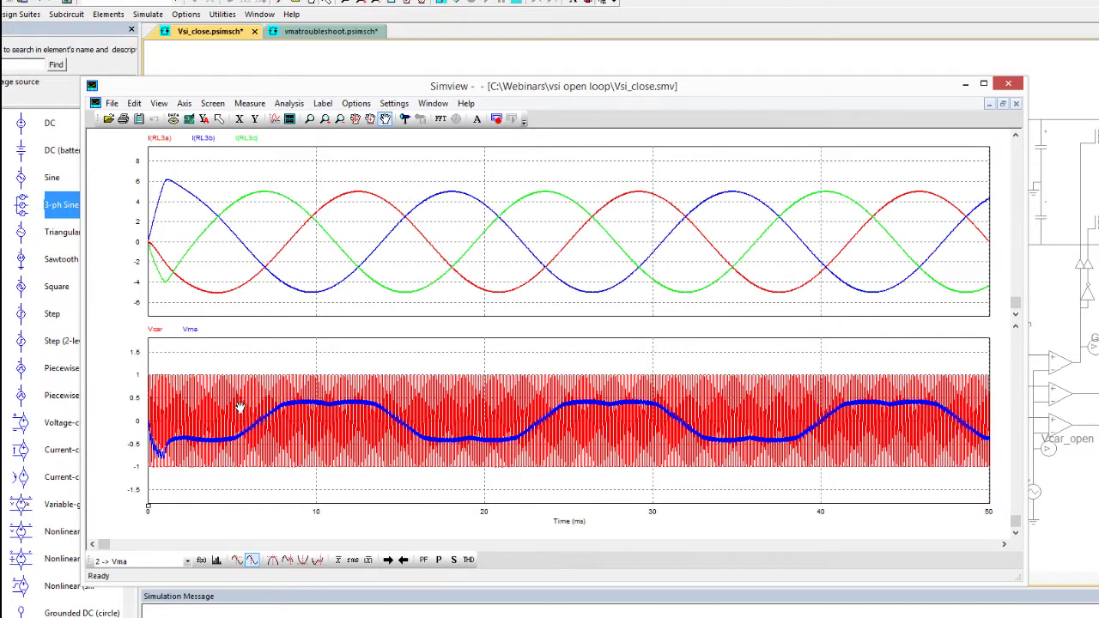
click(310, 119)
drag(281, 391, 293, 491)
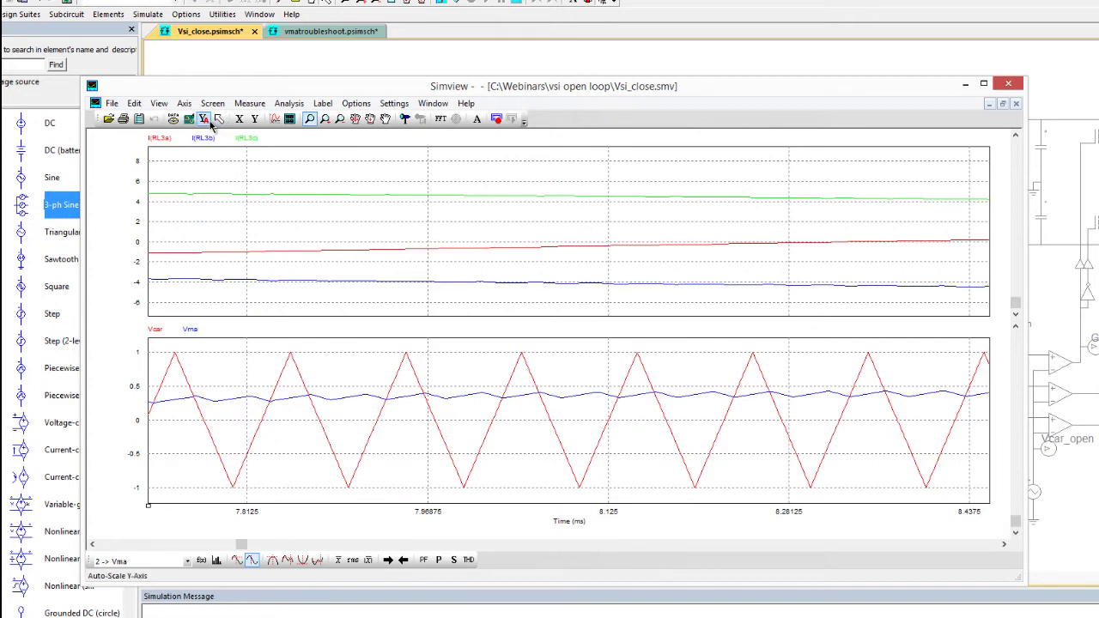
click(188, 120)
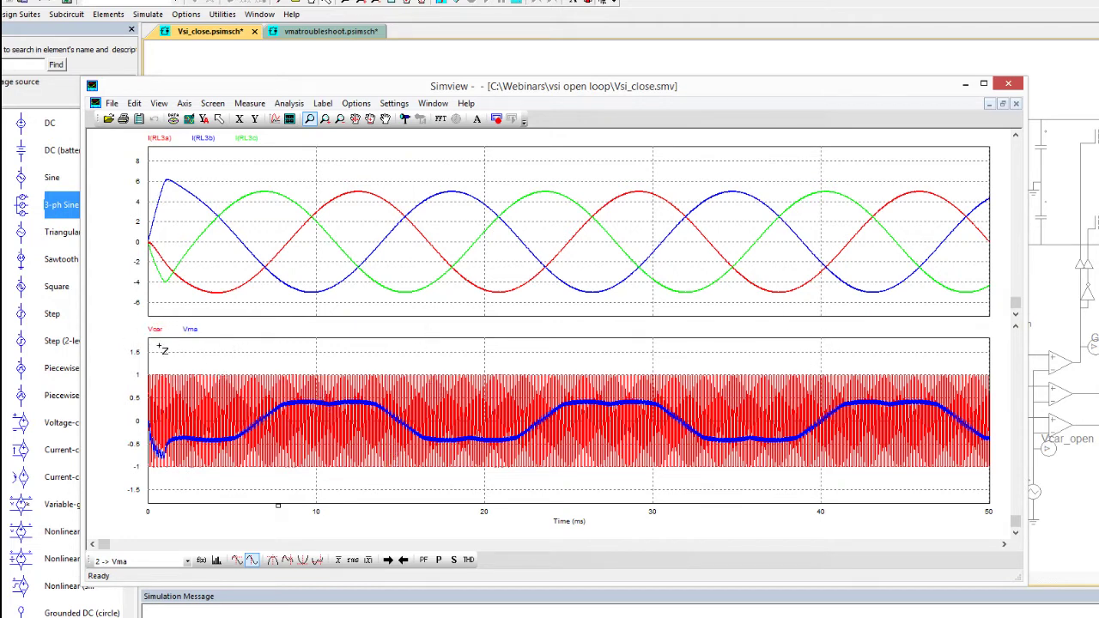
key(alt+Tab)
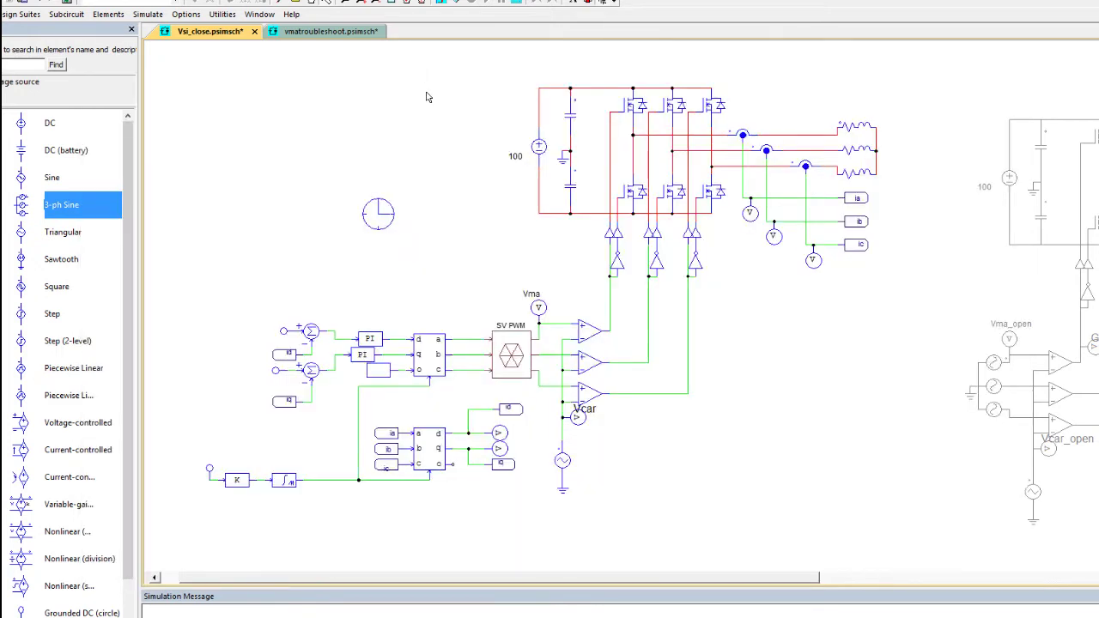
Step: Set the open-loop 3-ph Sine source to 10 V line-line rms and rerun the simulation
scroll(818, 438, down, 1)
drag(846, 55, 151, 536)
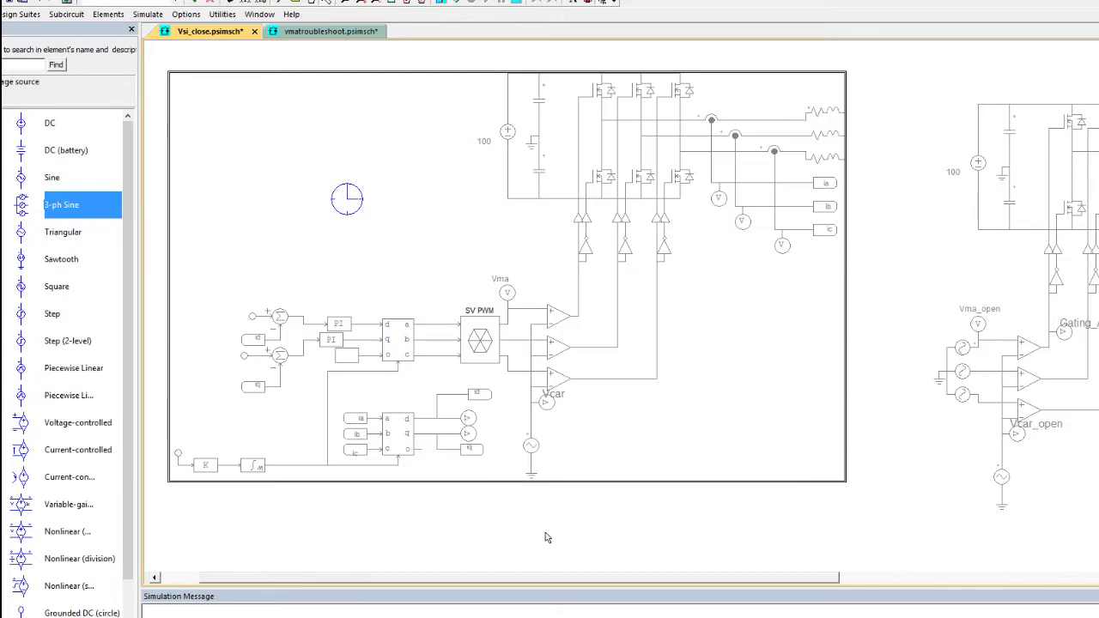
drag(932, 429, 600, 446)
drag(567, 79, 1006, 550)
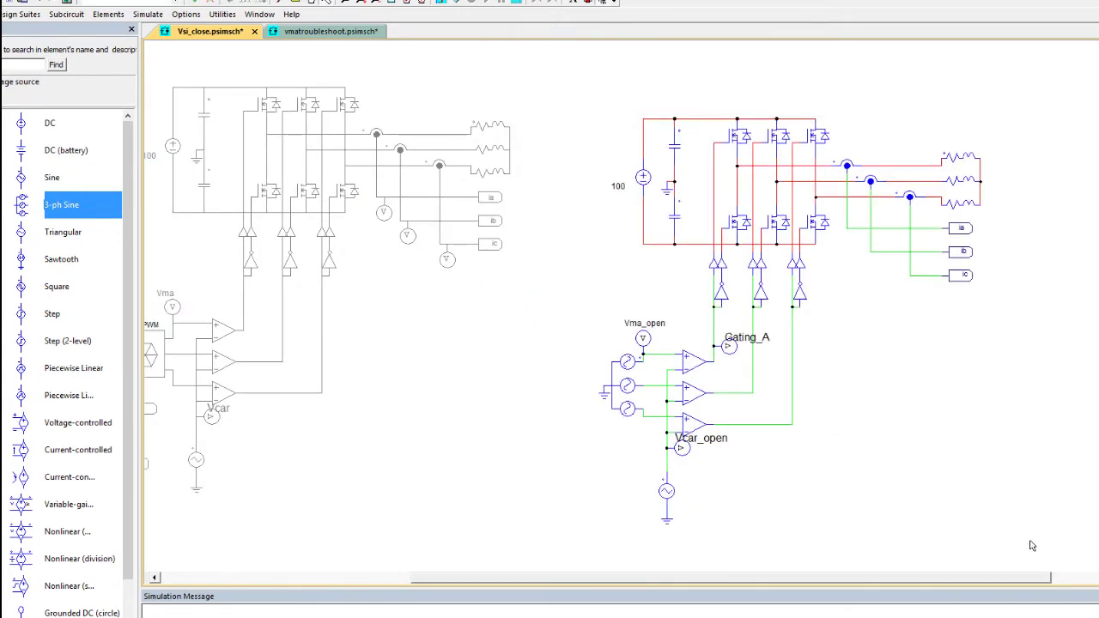
double_click(623, 380)
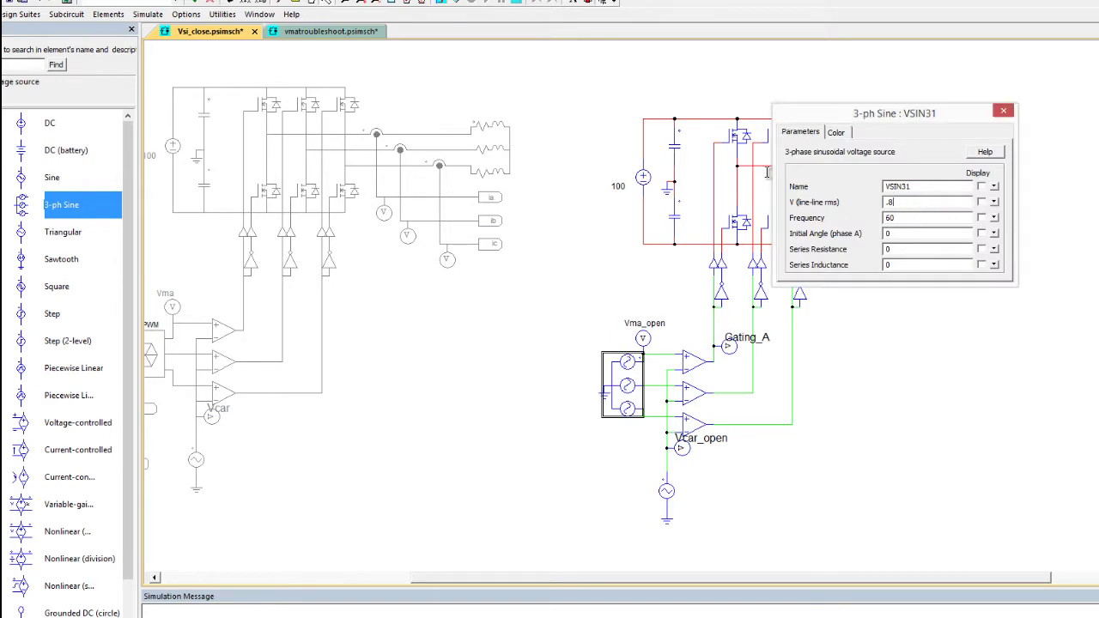
text(10)
click(1003, 113)
click(455, 3)
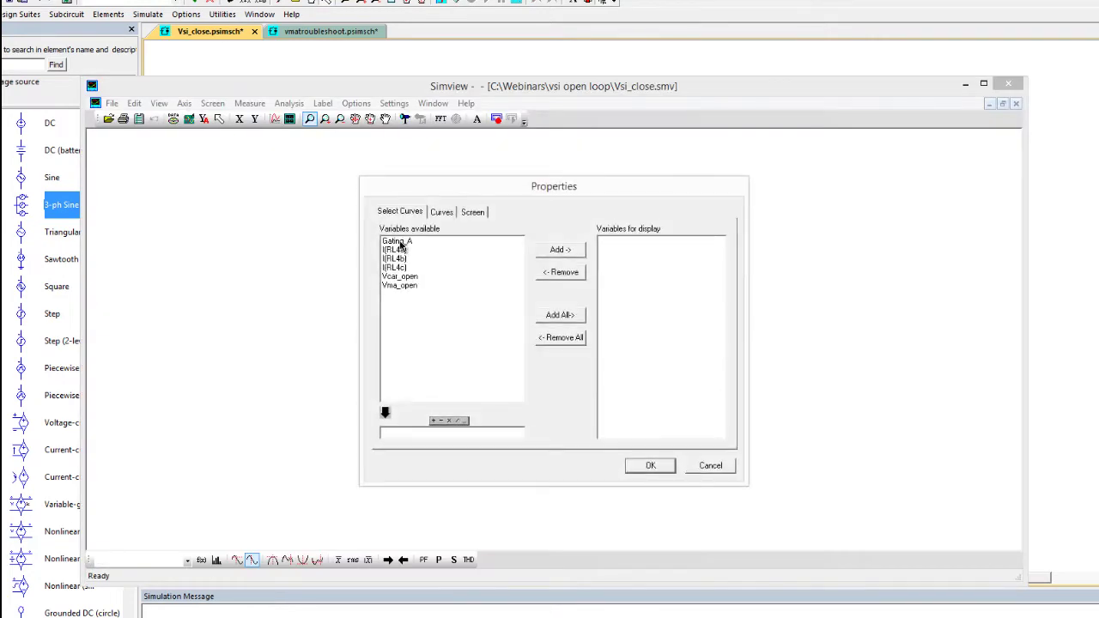
Step: Choose Vcar_open and Vma_open as SIMVIEW display variables
click(410, 276)
shift+click(411, 285)
click(560, 249)
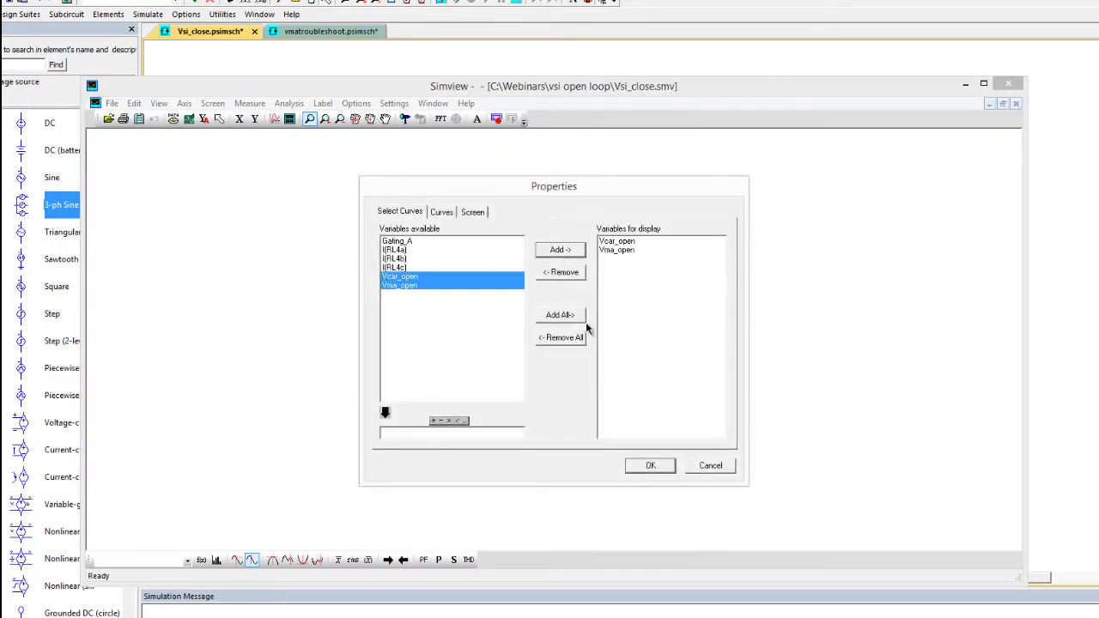
Step: Plot Vcar_open with Vma_open, and add a second panel showing the Gating_A signal
click(650, 465)
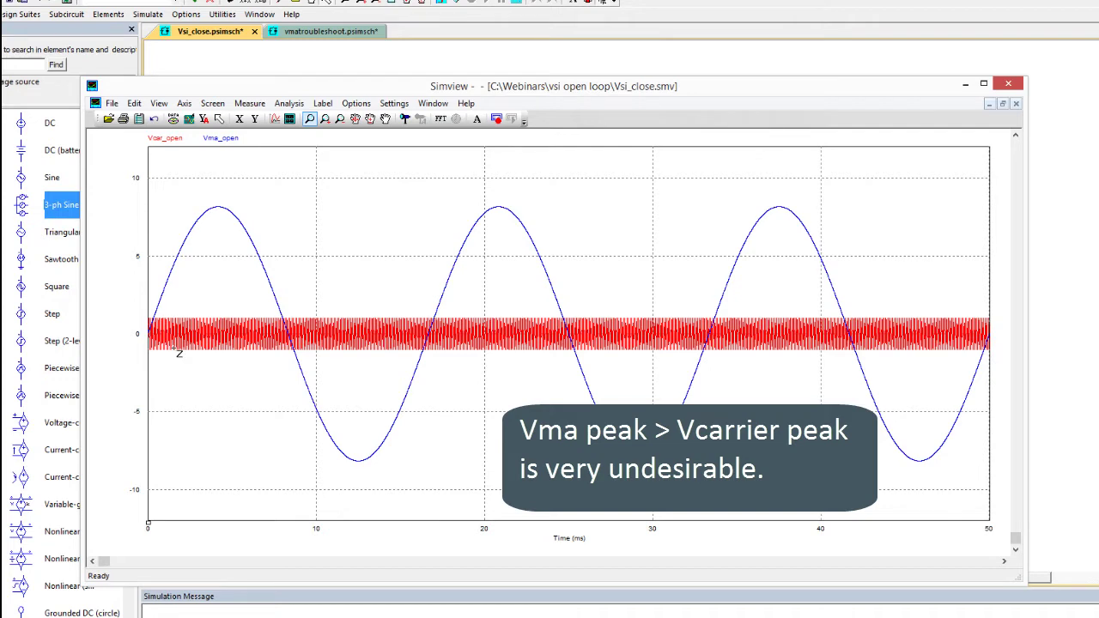
click(290, 118)
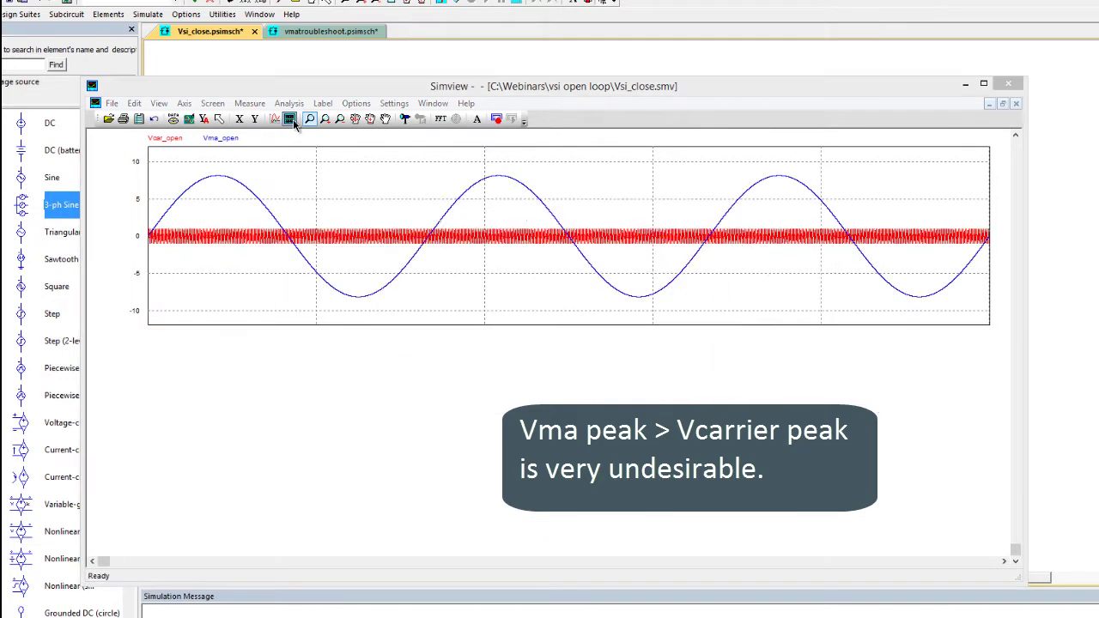
double_click(410, 243)
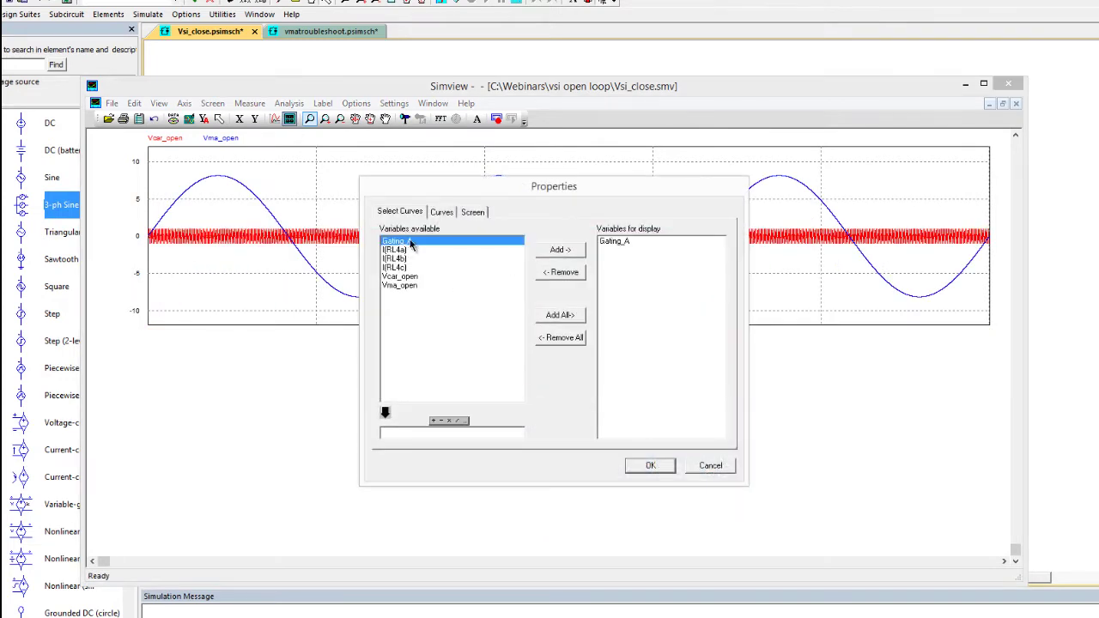
click(650, 465)
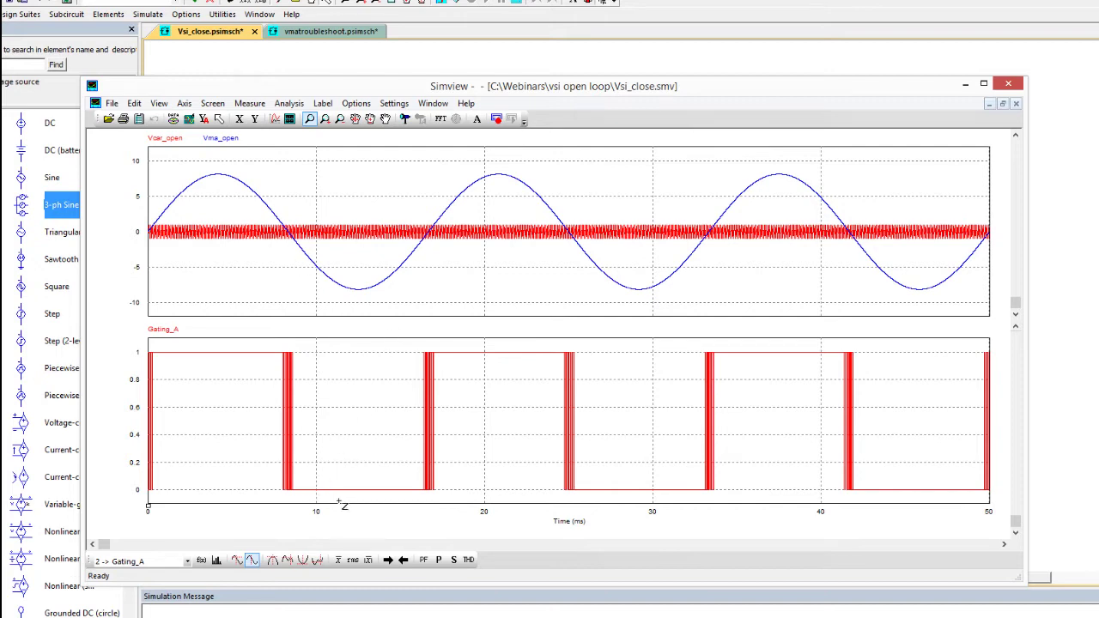
drag(700, 96, 288, 103)
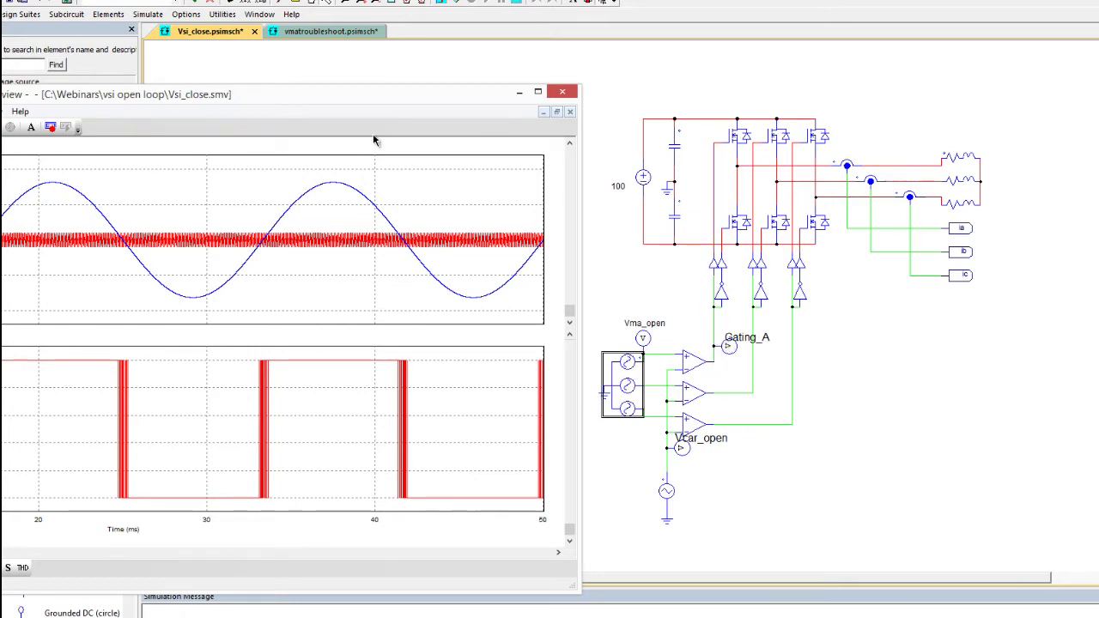
drag(421, 95, 764, 83)
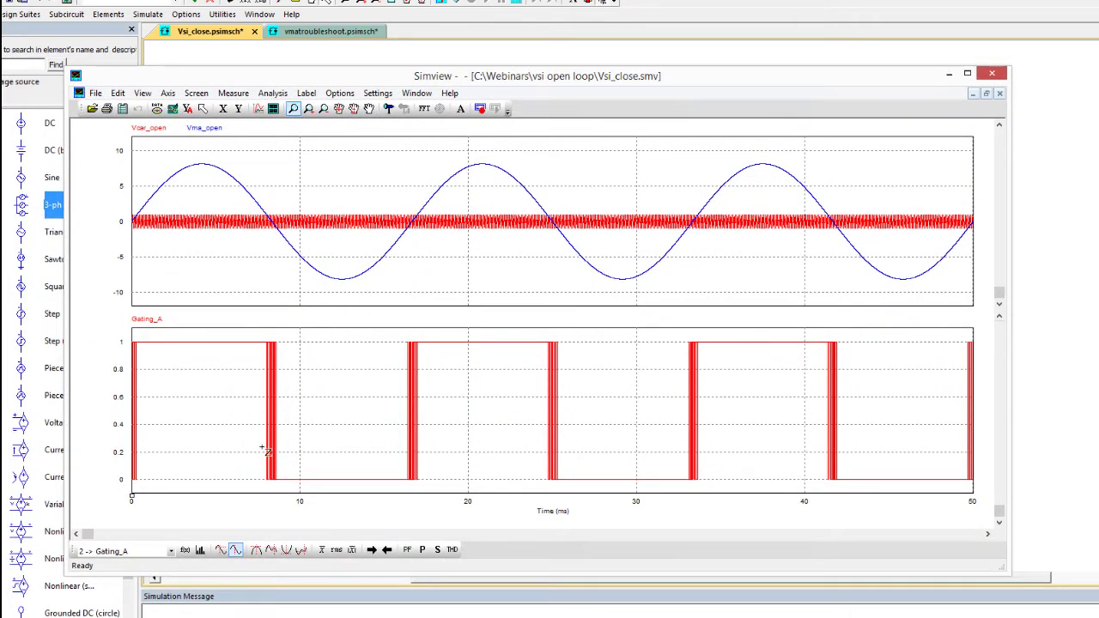
Step: Add a third panel of I(RL4a), I(RL4b) and I(RL4c), then return to PSIM
click(273, 108)
drag(384, 240, 388, 258)
click(541, 239)
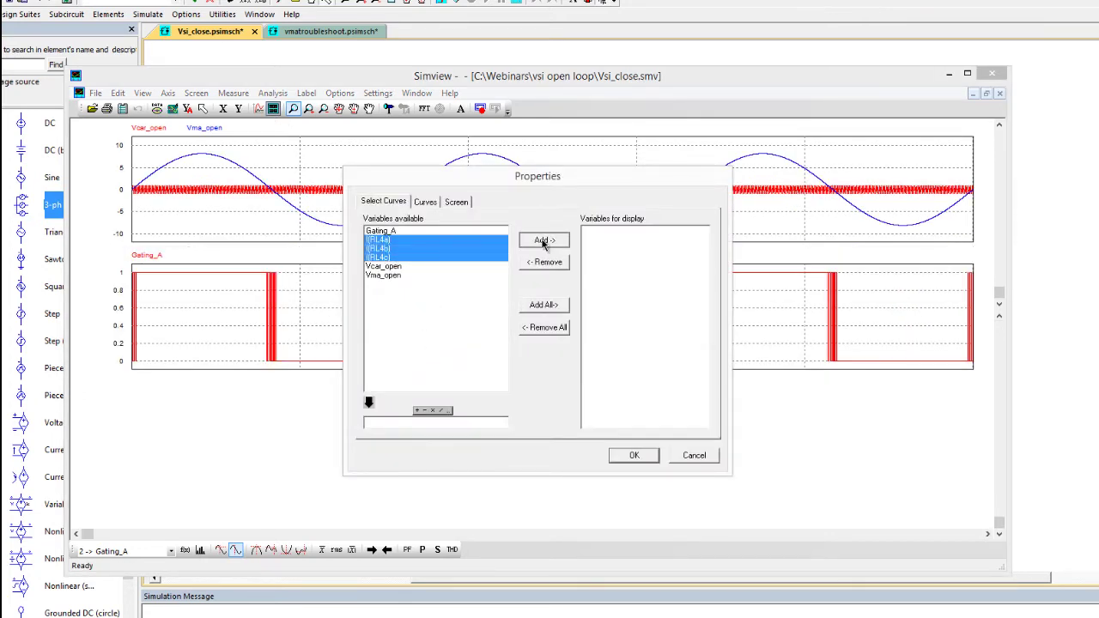
click(646, 456)
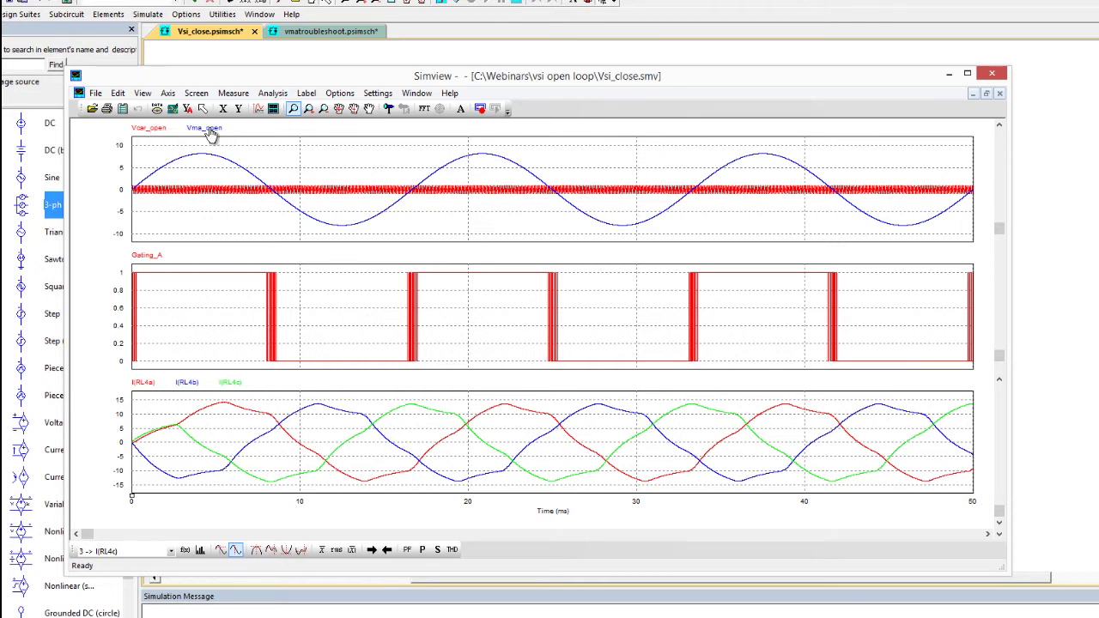
click(1090, 322)
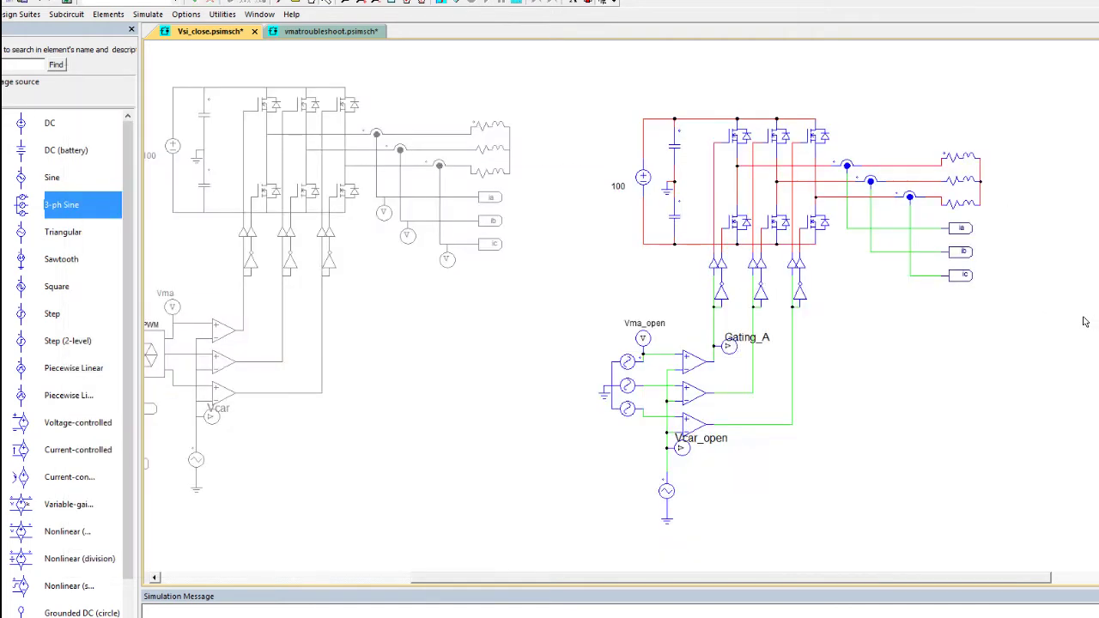
Step: Change the 3-ph Sine source's line-line rms voltage to 0.8 and rerun the simulation
double_click(630, 378)
double_click(917, 203)
text(.8)
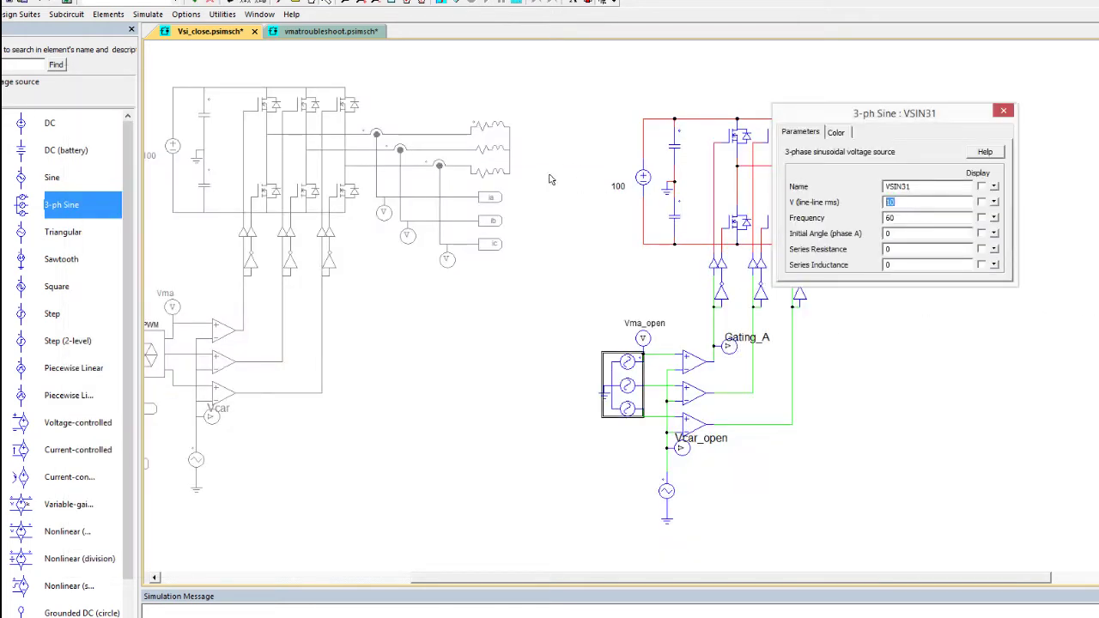
click(441, 4)
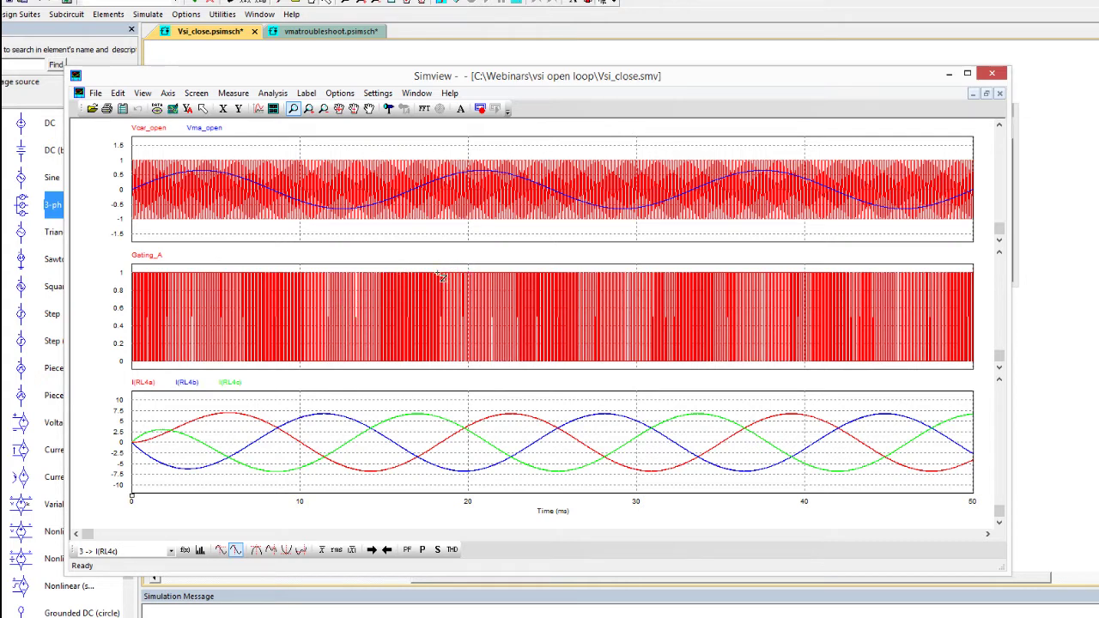
Step: Zoom into Gating_A pulses, reset to 0–50 ms, zoom around 29–30 ms, then return to PSIM
mouse_move(456, 263)
mouse_down()
mouse_move(495, 326)
mouse_move(493, 354)
mouse_up()
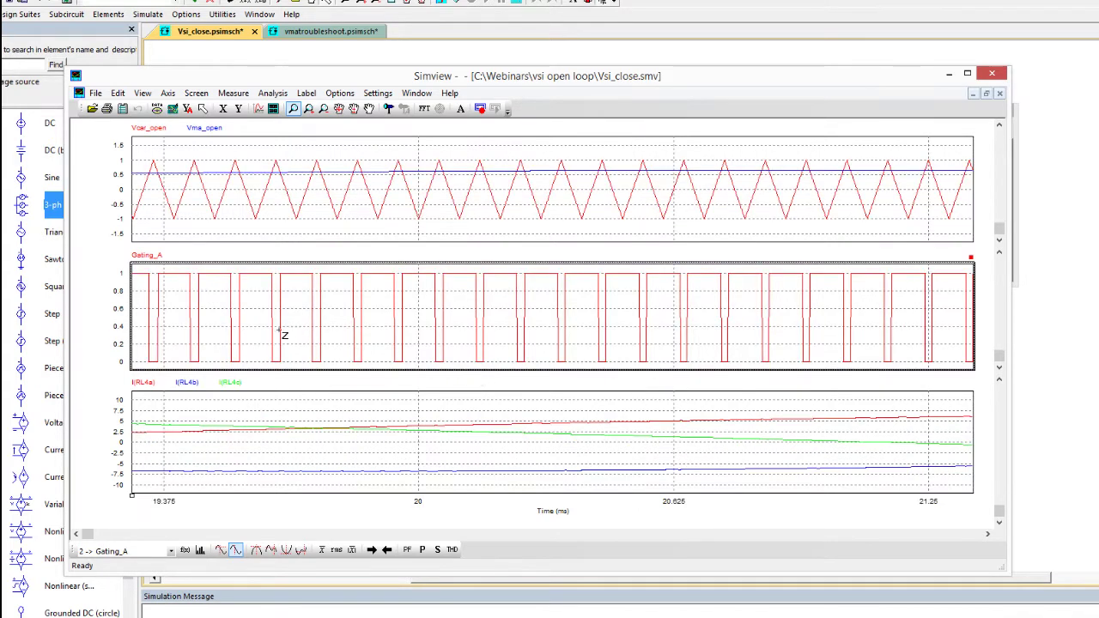
click(173, 109)
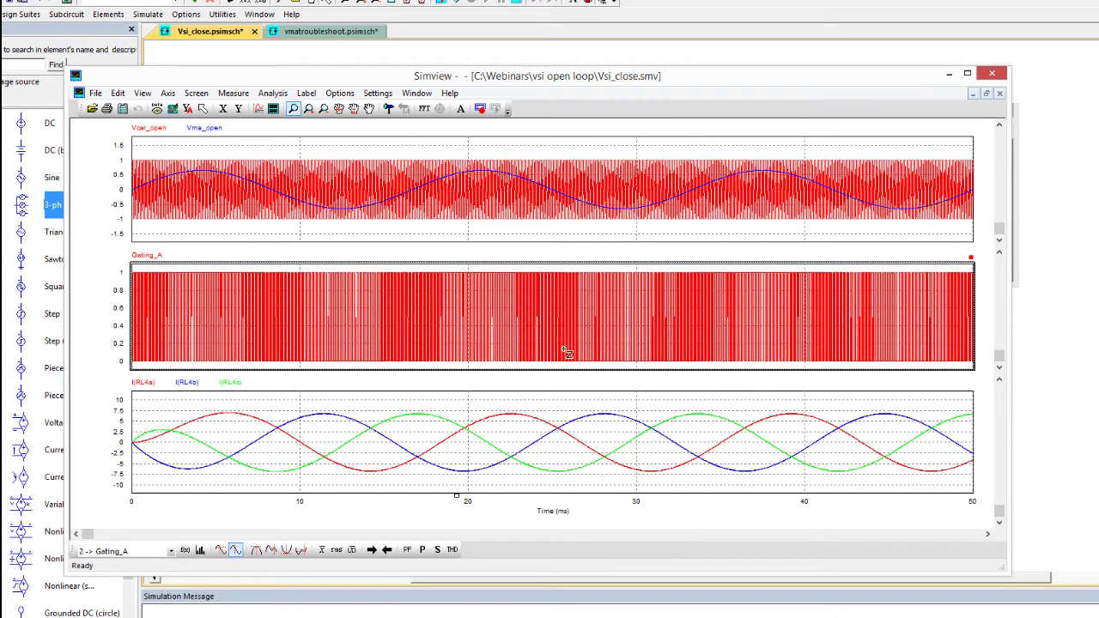
drag(619, 268, 643, 369)
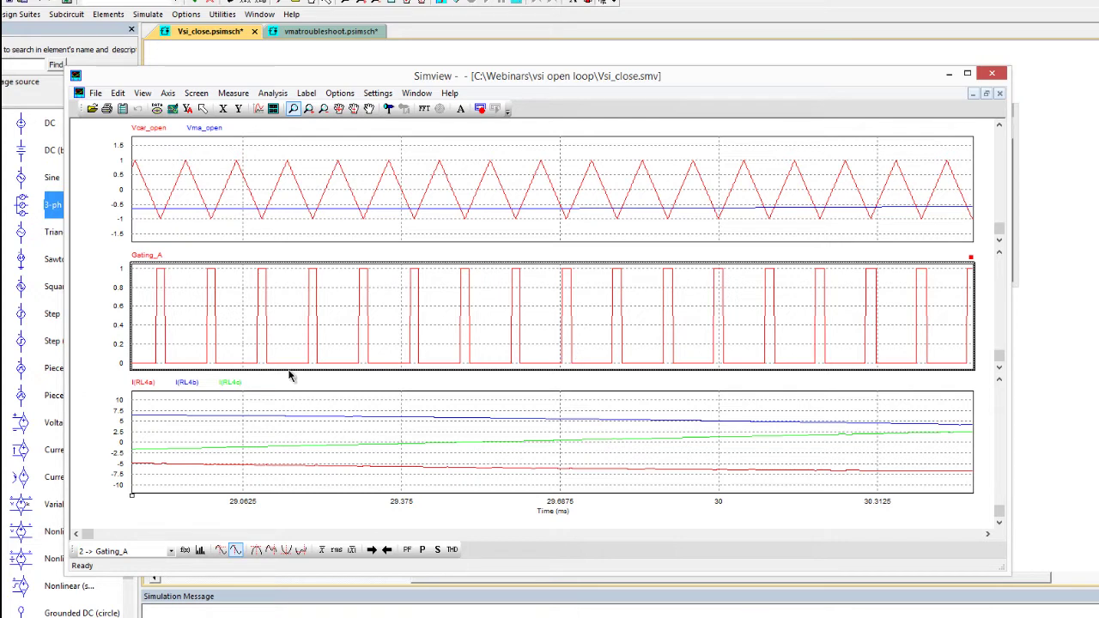
key(alt+Tab)
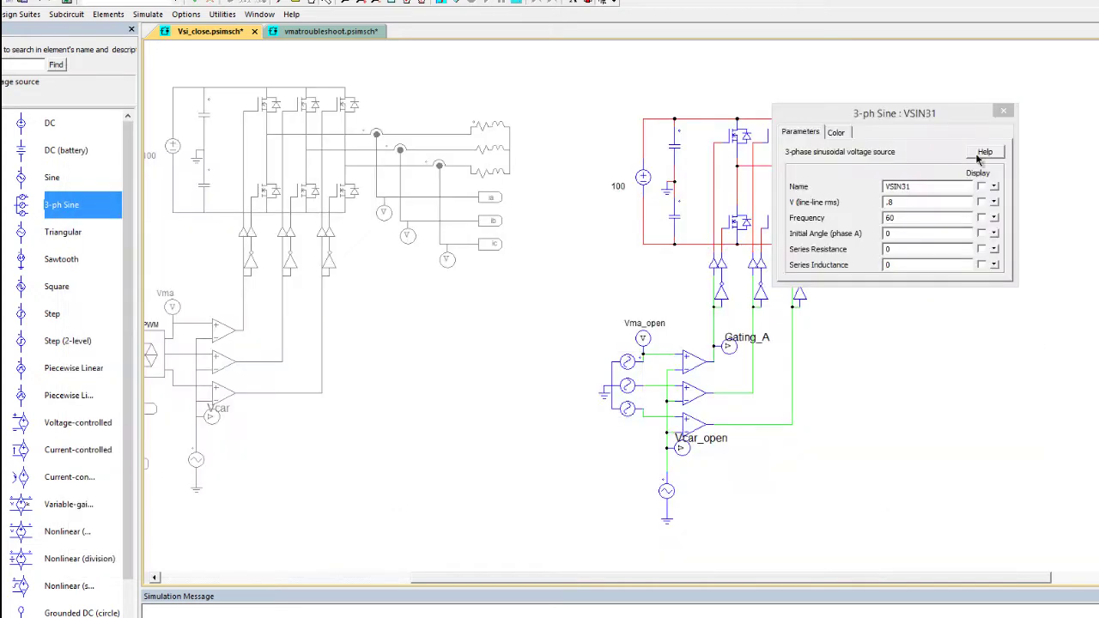
Step: Close the VSIN31 parameters and switch to the vmatroubleshoot.psimsch boost-converter schematic
click(1003, 112)
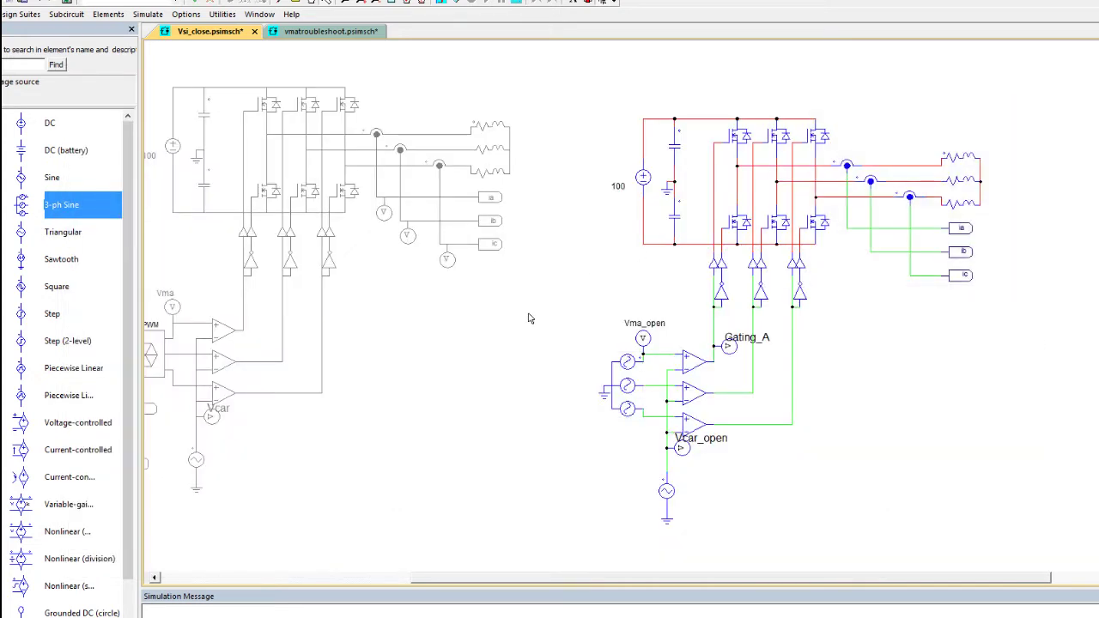
click(314, 31)
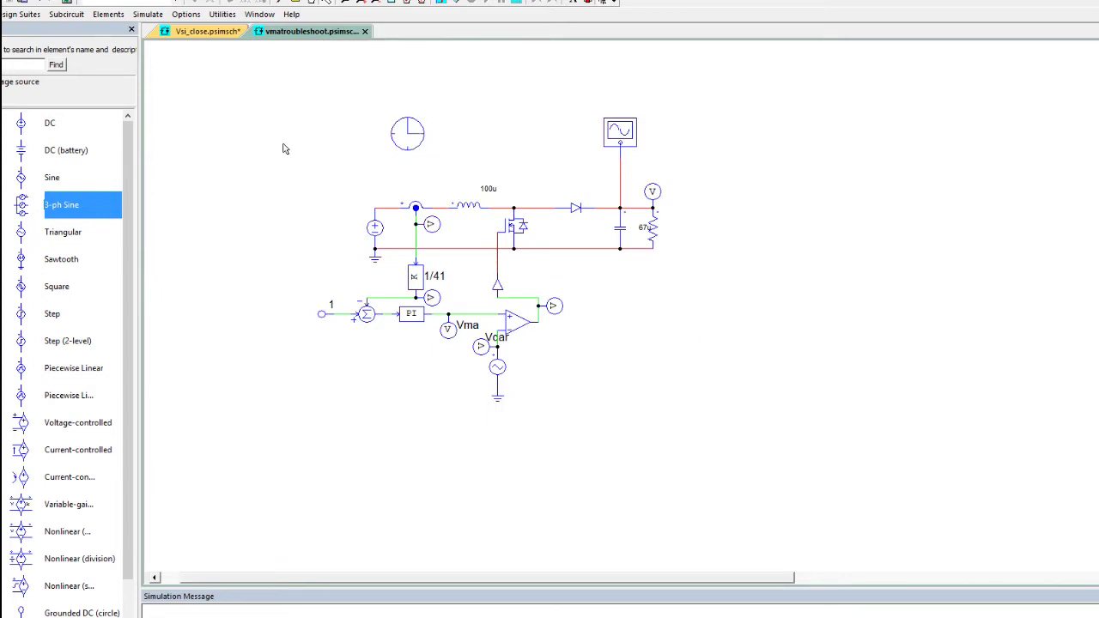
drag(257, 93, 758, 446)
click(758, 447)
Step: Check the Vma and Vcar probes and run the boost-converter simulation
click(449, 330)
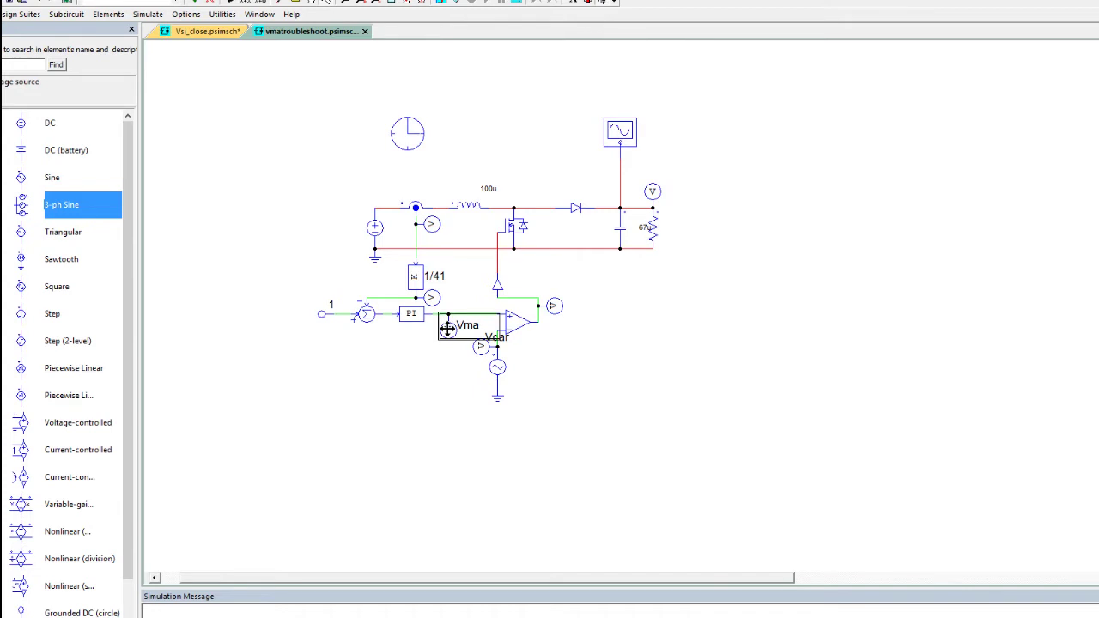
click(448, 357)
click(483, 345)
click(456, 384)
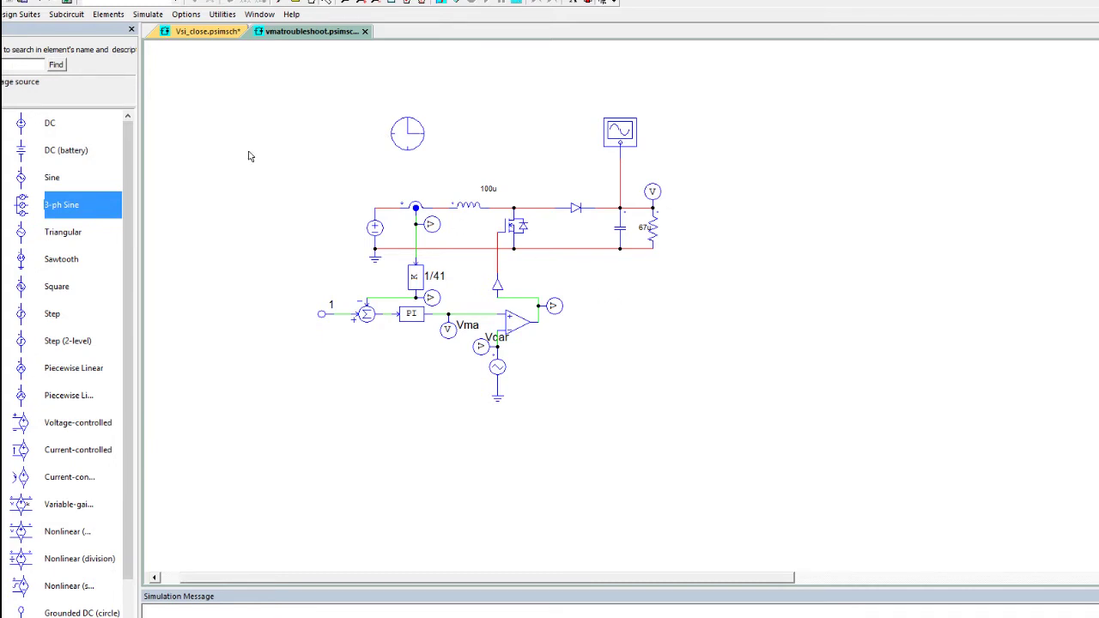
click(436, 3)
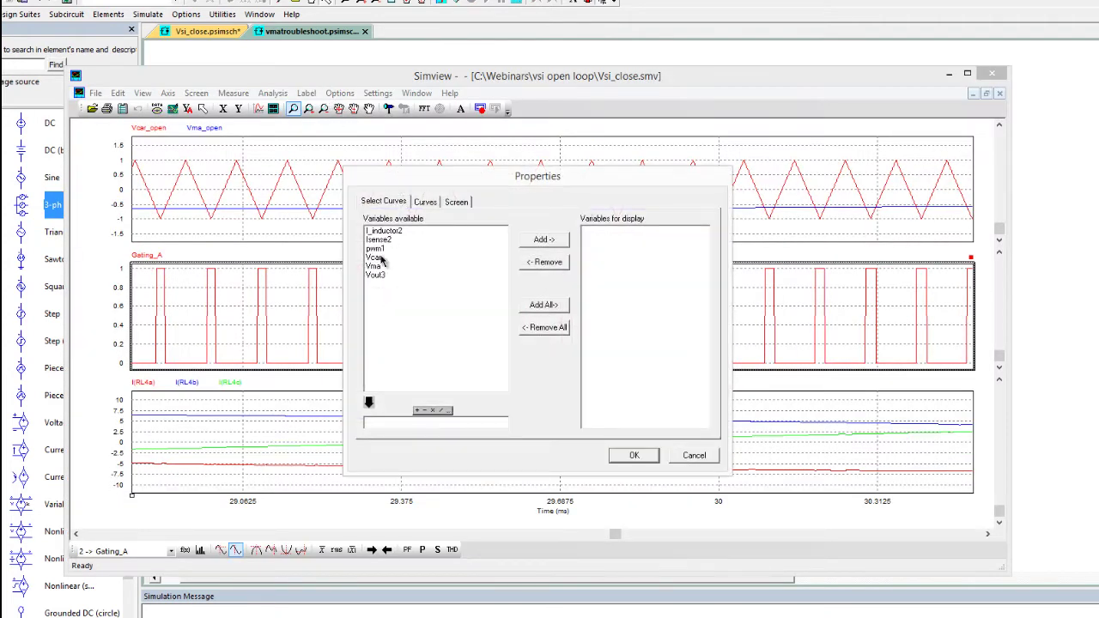
Step: Plot I_inductor2, then add a second panel comparing Vcar with Vma
double_click(392, 231)
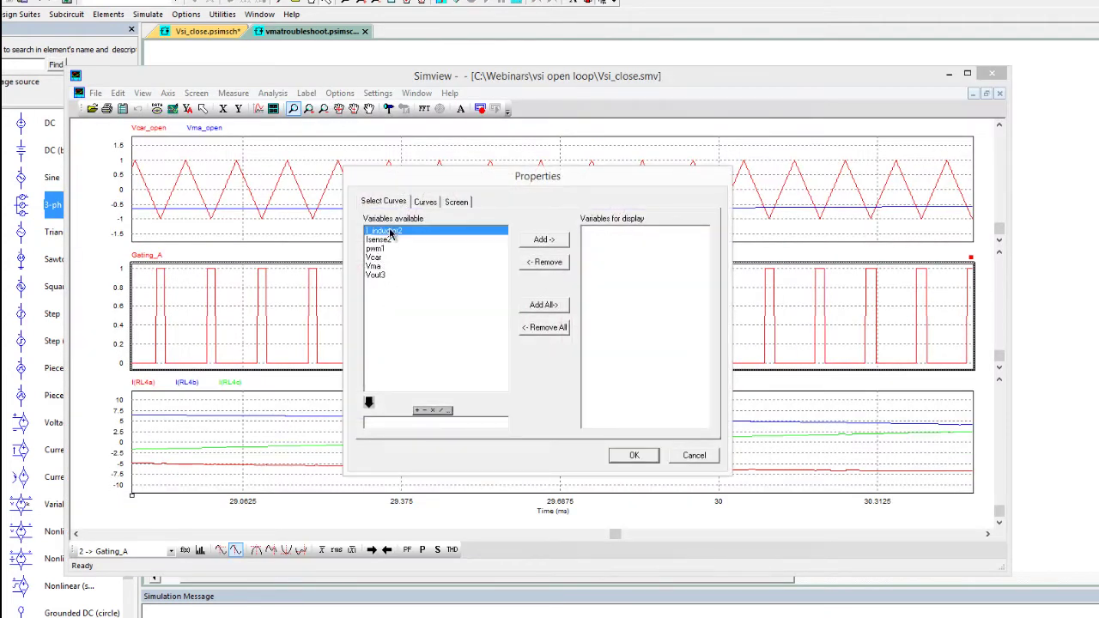
click(631, 456)
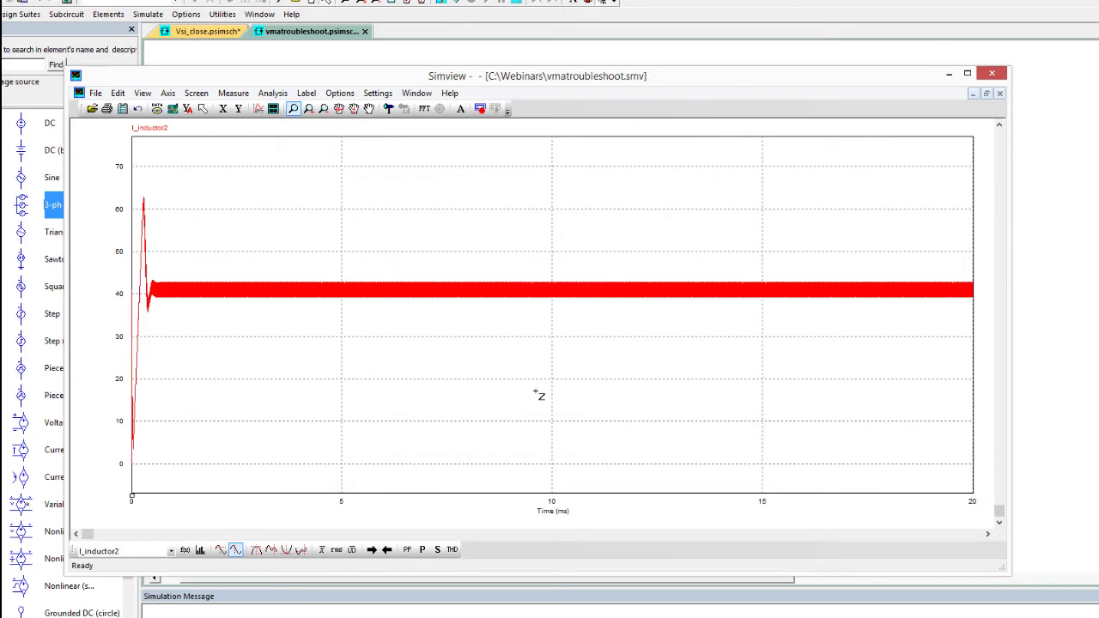
click(273, 108)
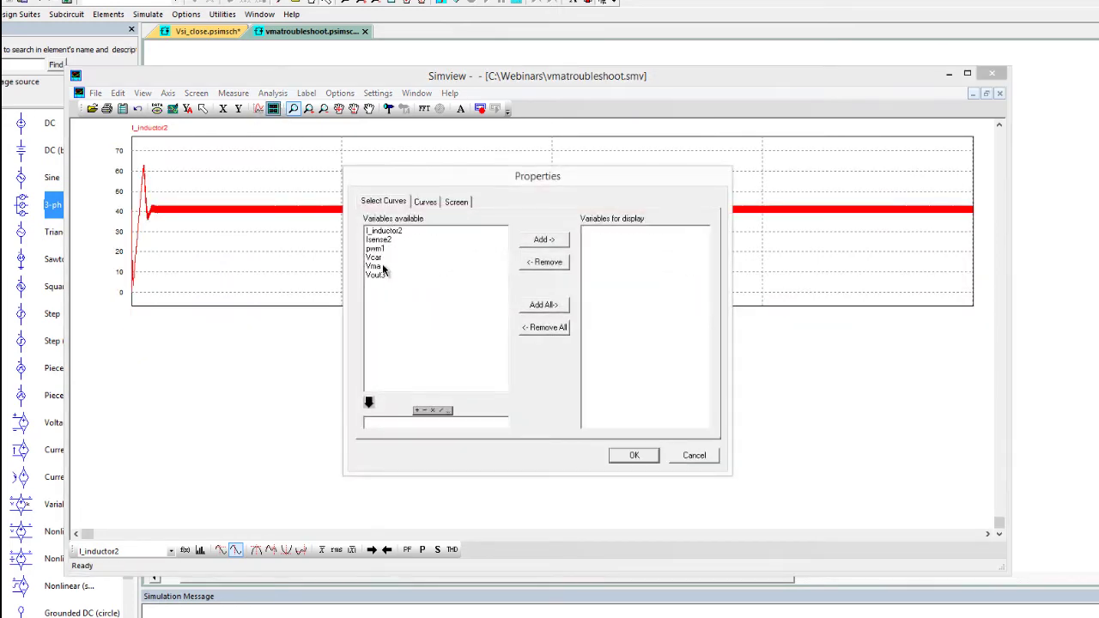
click(383, 258)
shift+click(378, 266)
click(544, 240)
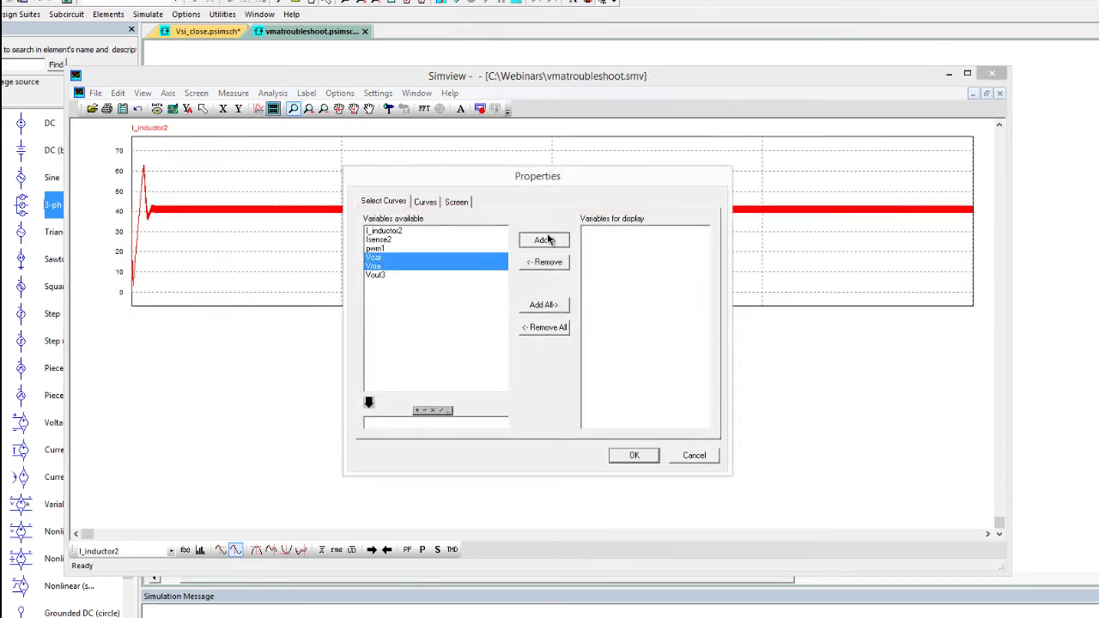
click(634, 455)
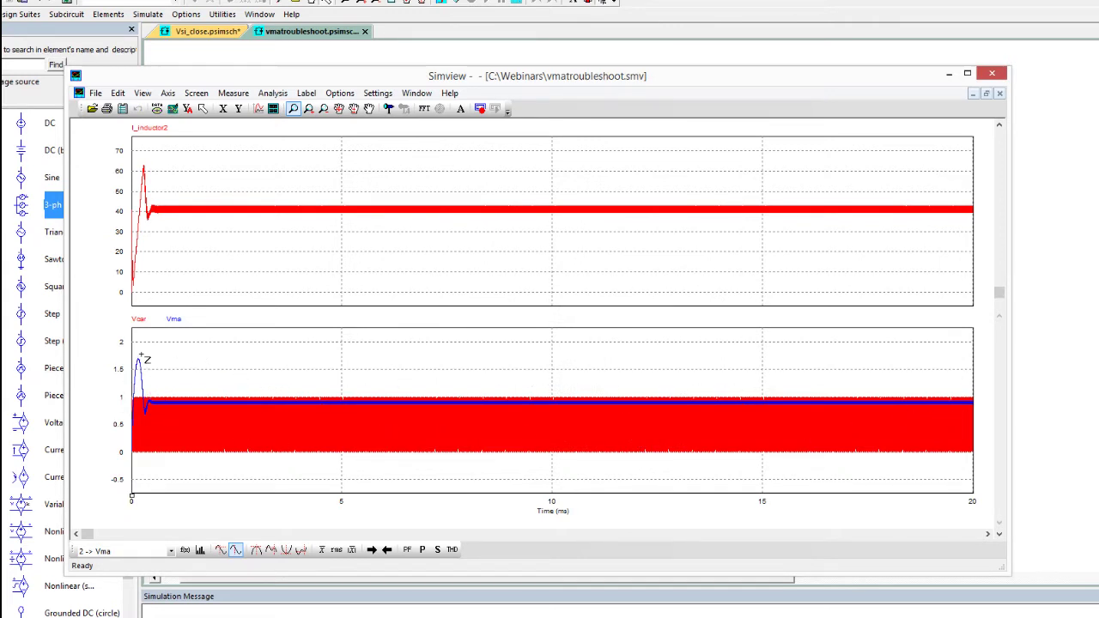
Step: Add a third panel plotting Vout3, then return to the PSIM schematic
click(273, 109)
double_click(391, 275)
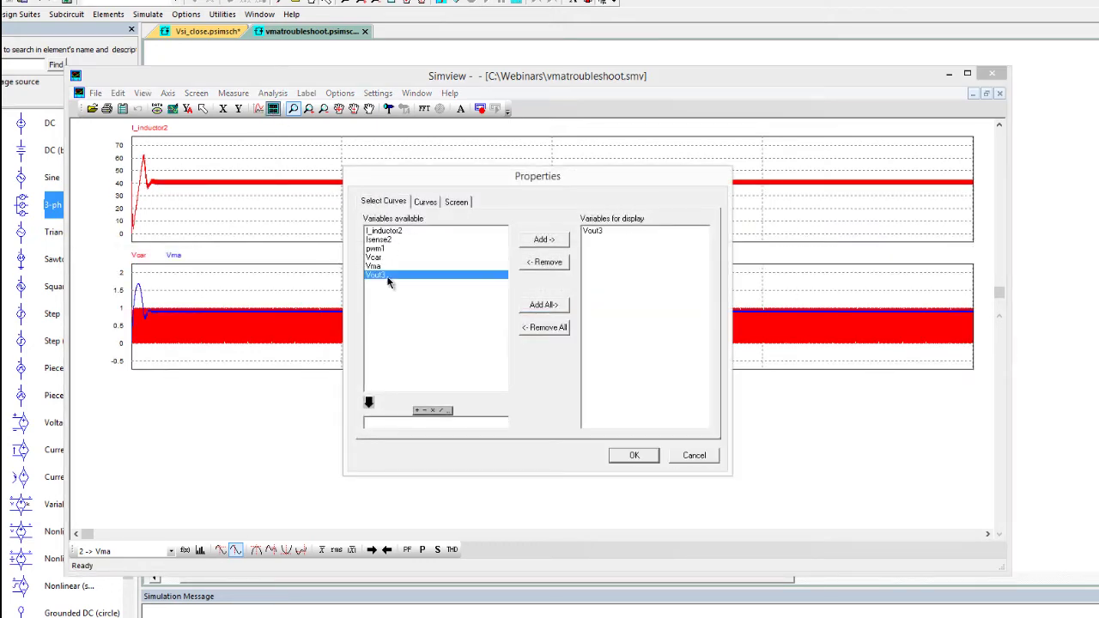
click(633, 455)
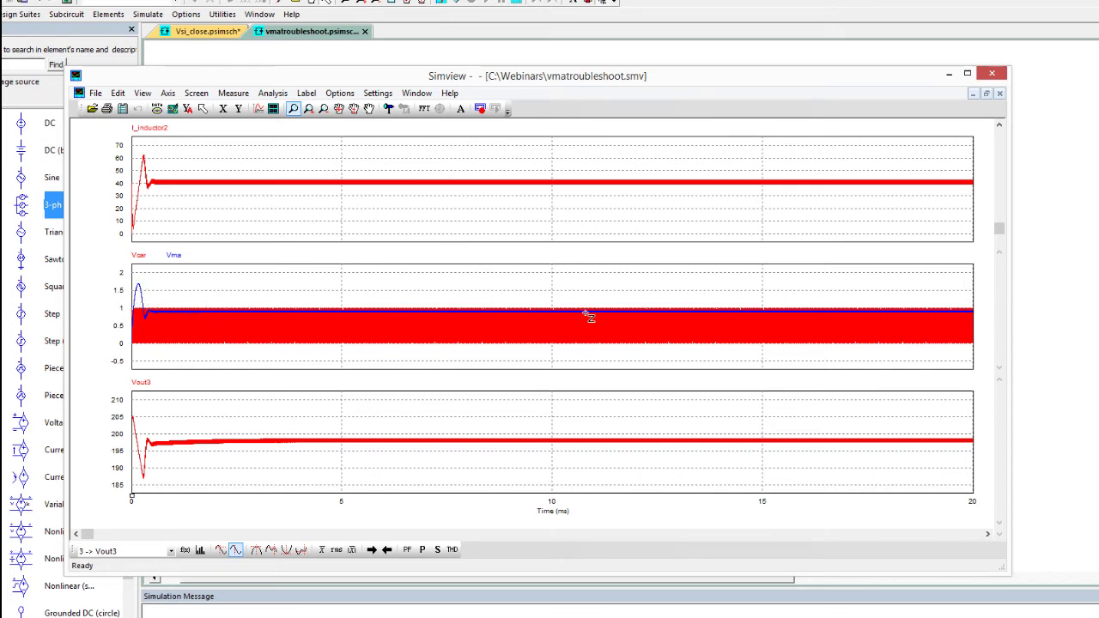
click(1051, 306)
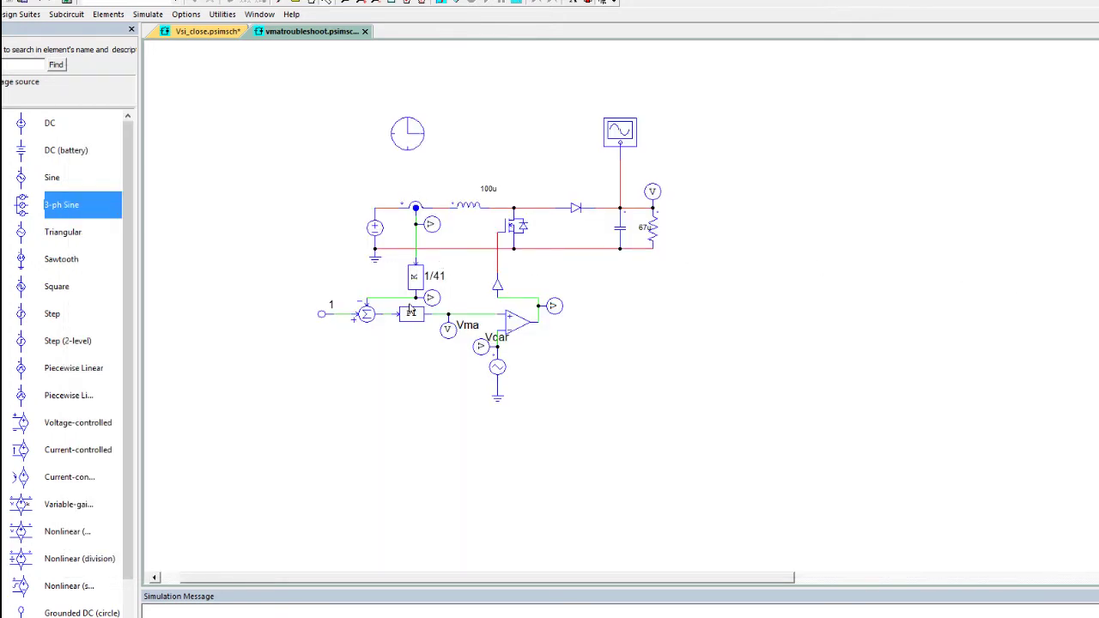